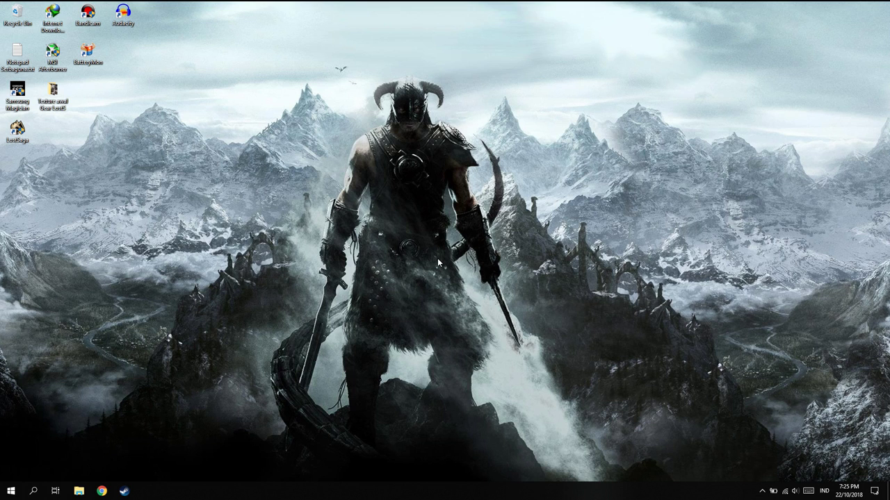
Open the Hasil Record folder inside the YouTube folder on the Cyber-Prime (D:) drive.
click(81, 493)
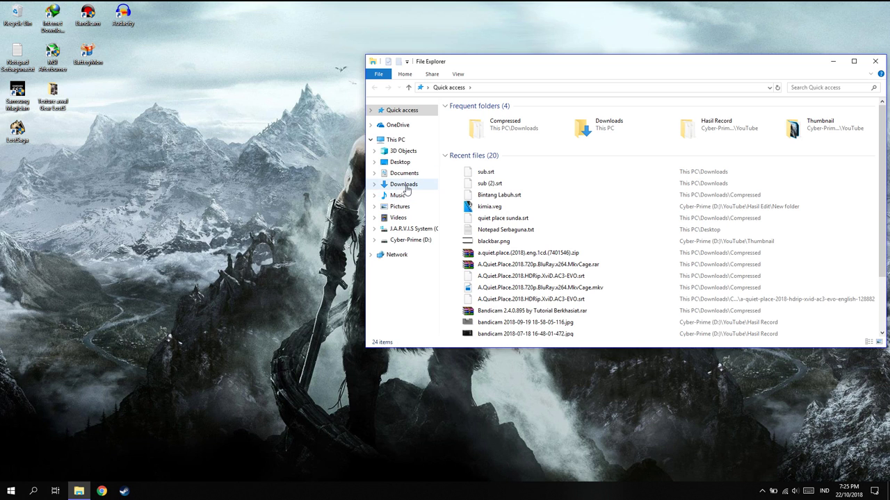
click(410, 240)
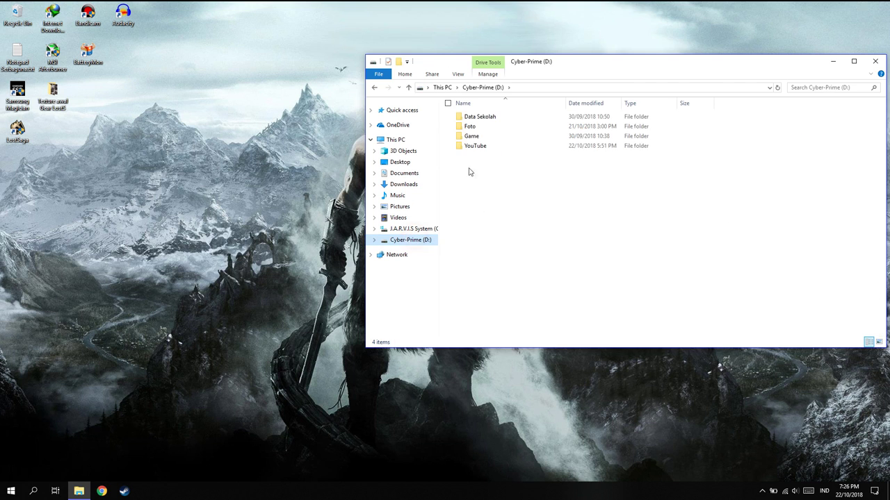
double_click(485, 145)
double_click(478, 136)
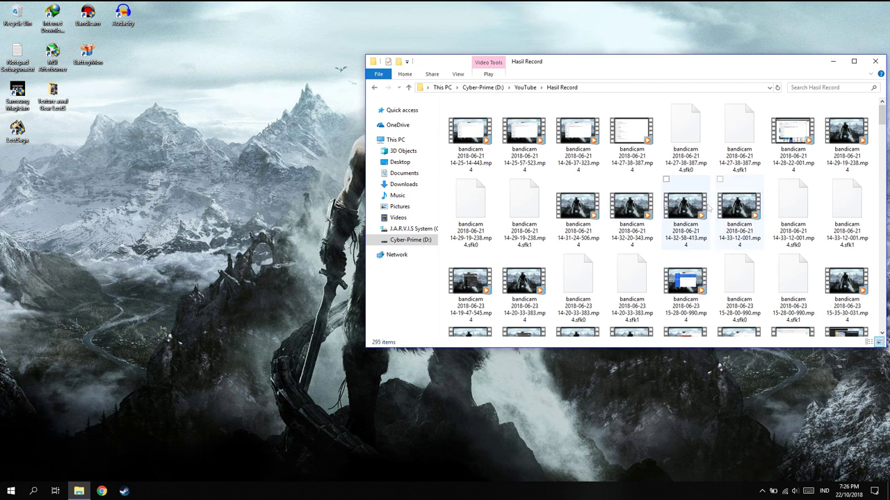
click(684, 212)
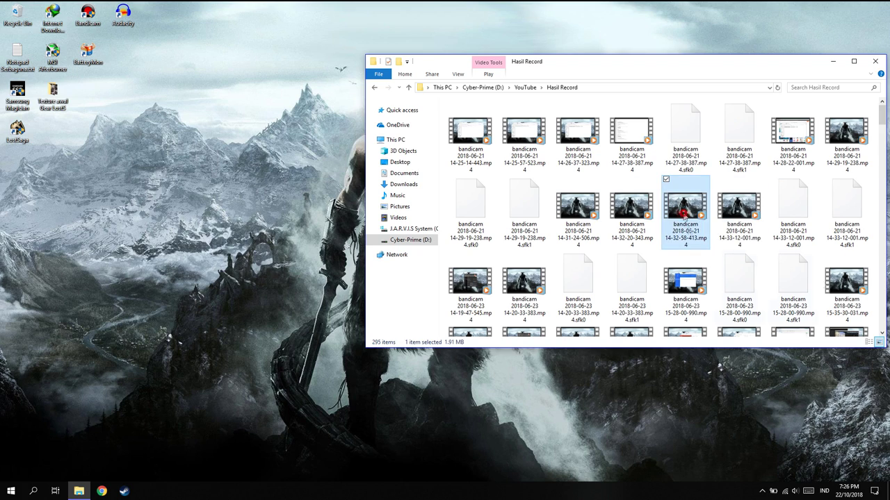
double_click(664, 183)
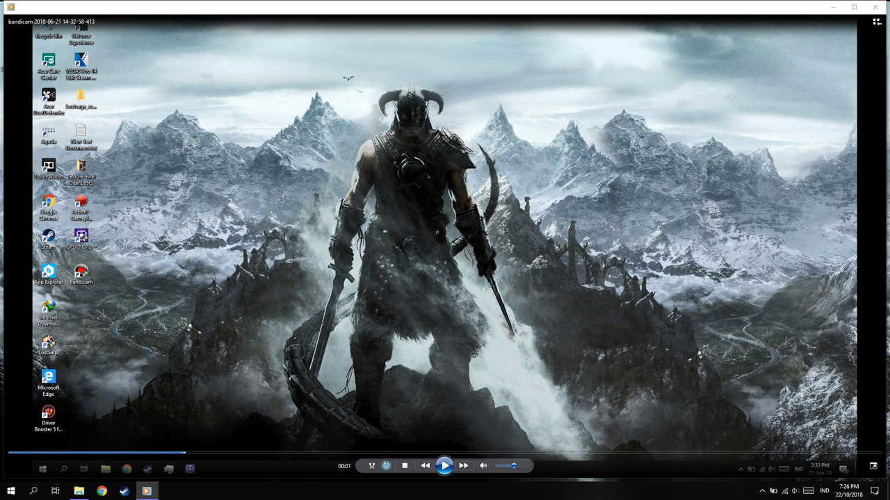
click(876, 22)
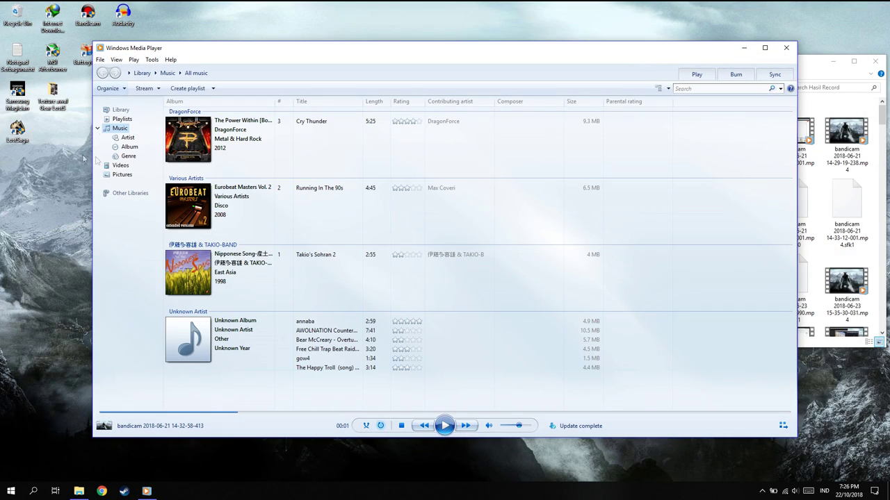
click(786, 47)
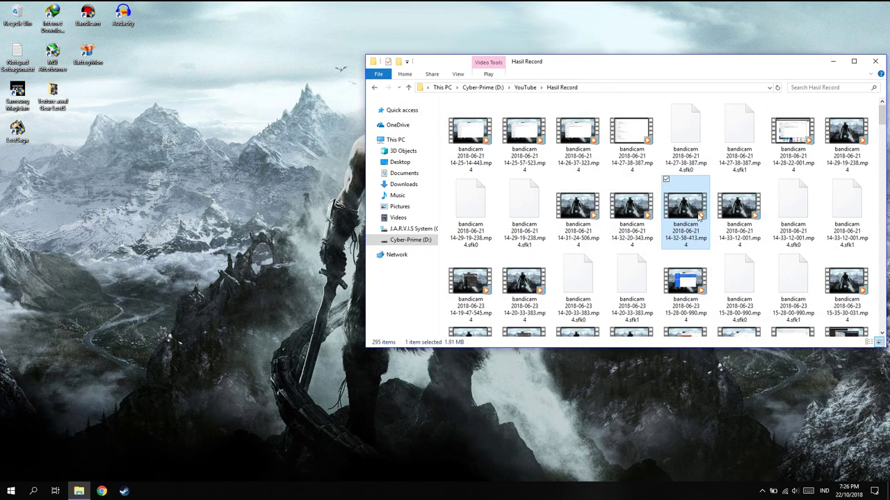
right_click(690, 211)
mouse_move(716, 256)
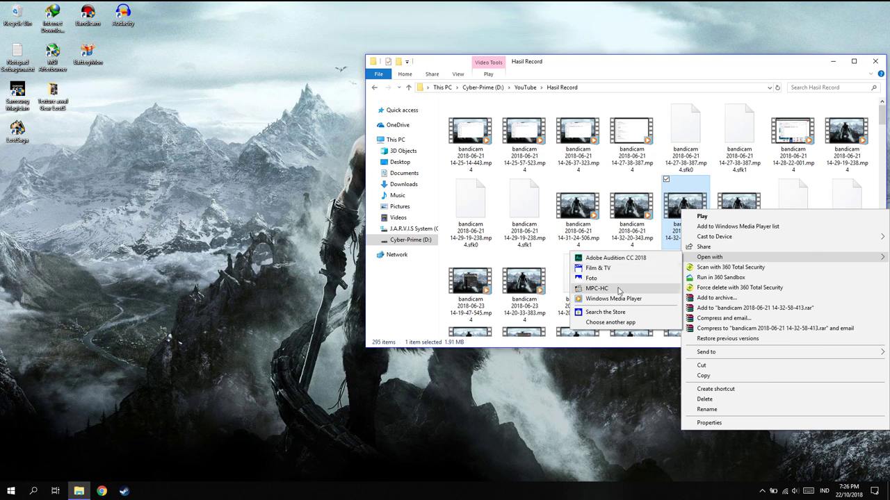
click(611, 295)
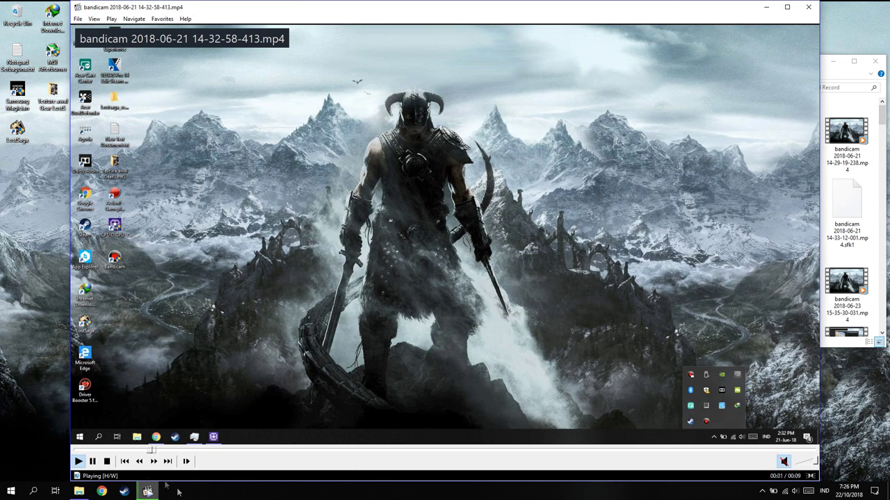
click(92, 462)
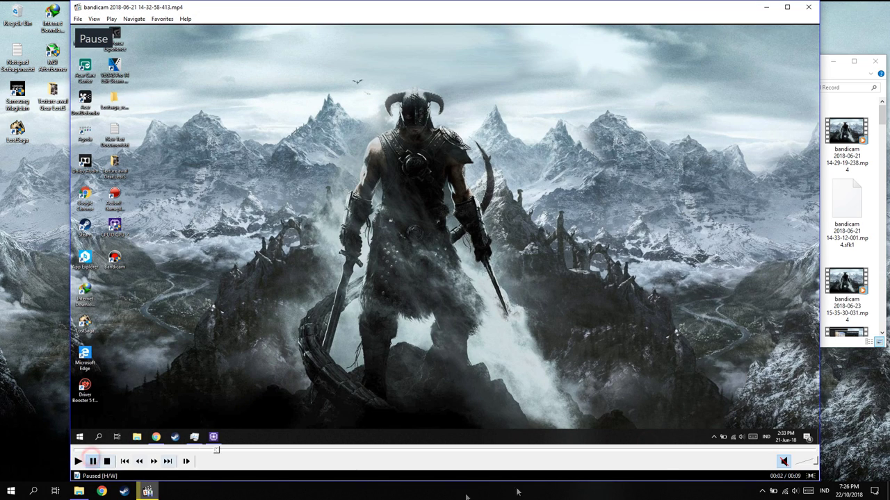
Load sub.srt from the Downloads folder as the video's subtitles, and play the video through before closing the player.
click(78, 19)
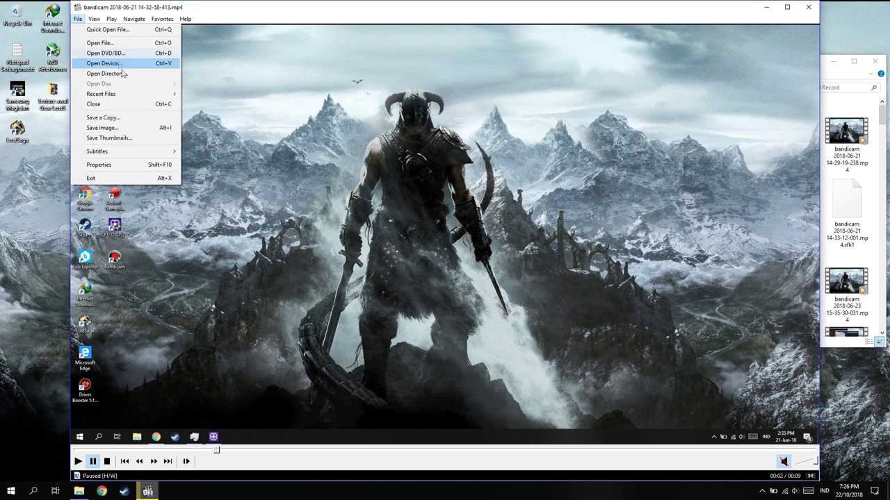
mouse_move(144, 156)
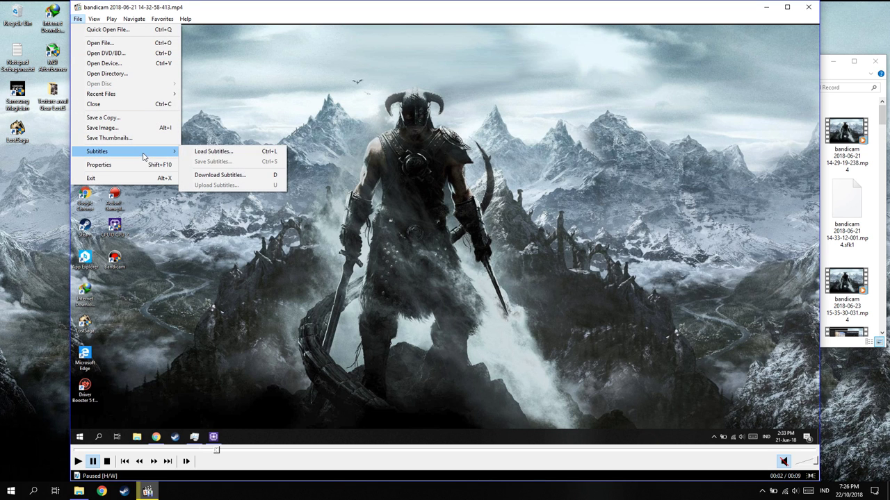
click(215, 152)
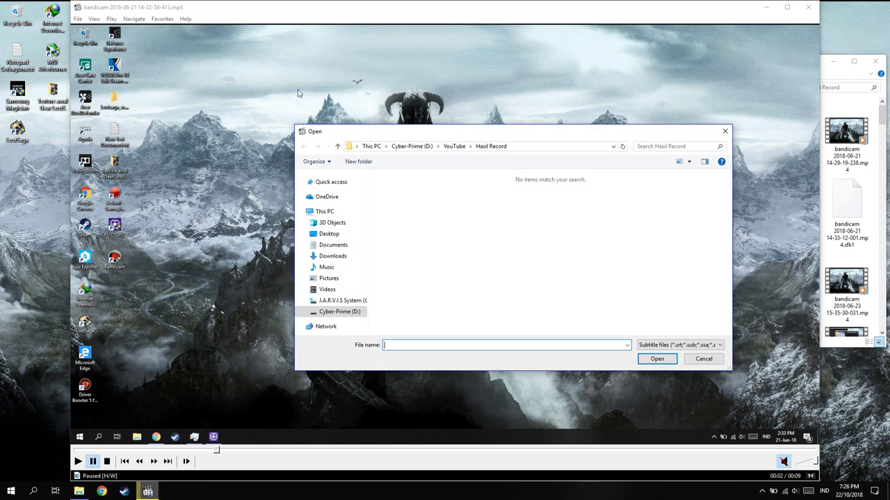
click(346, 256)
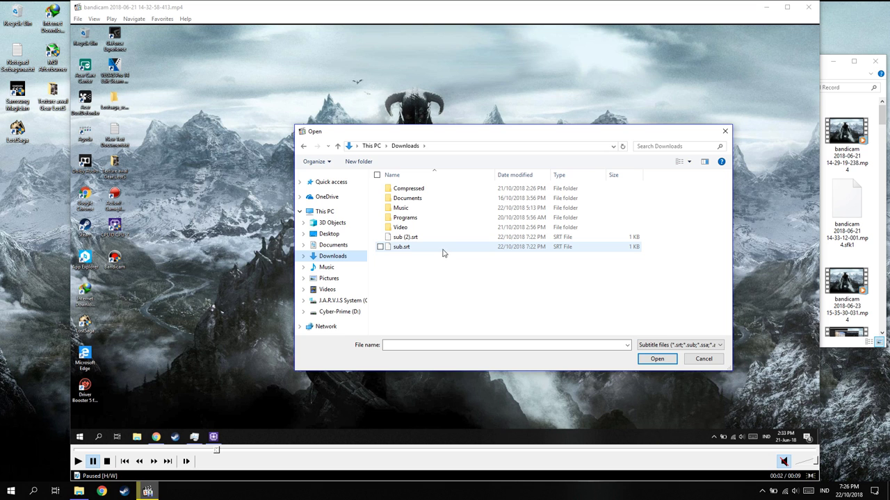
click(401, 252)
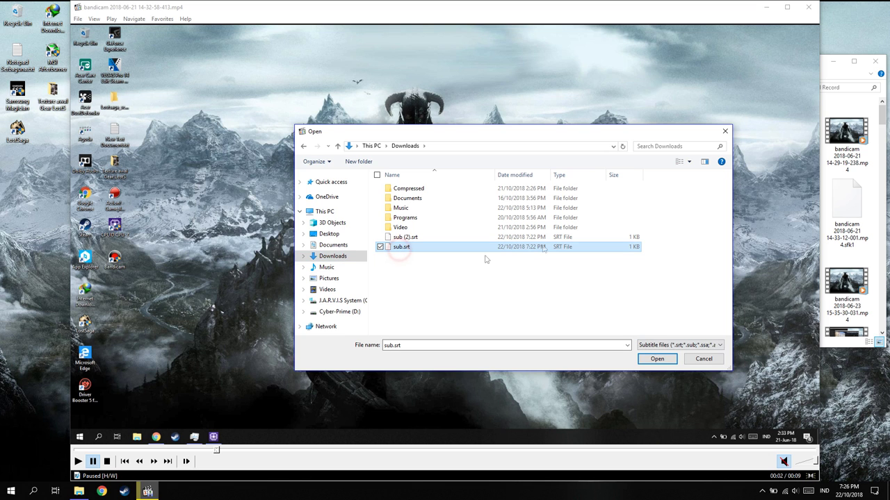
click(656, 360)
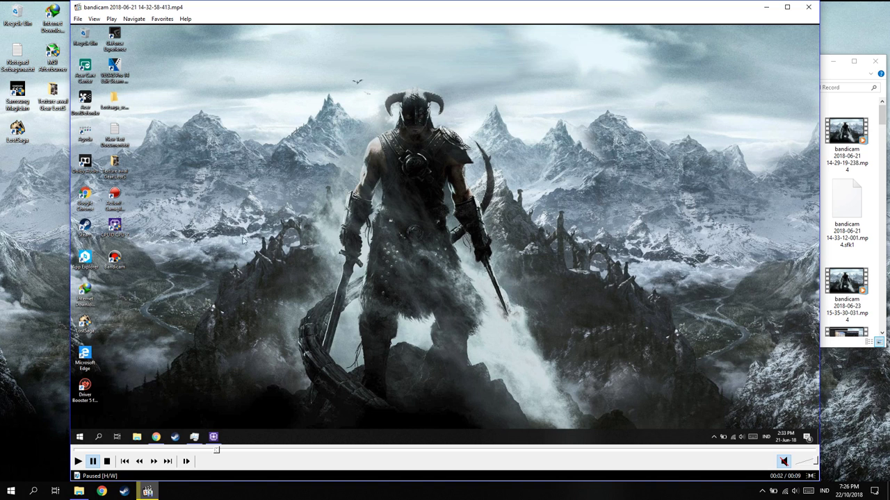
click(77, 462)
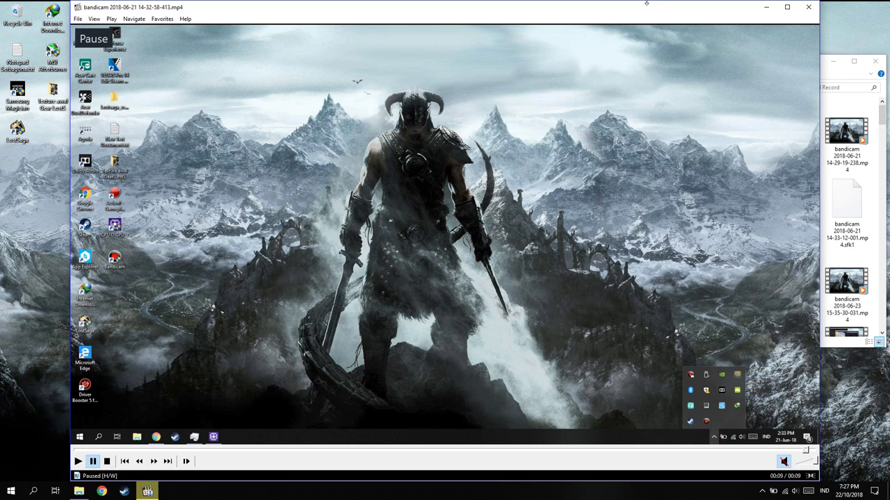
click(808, 7)
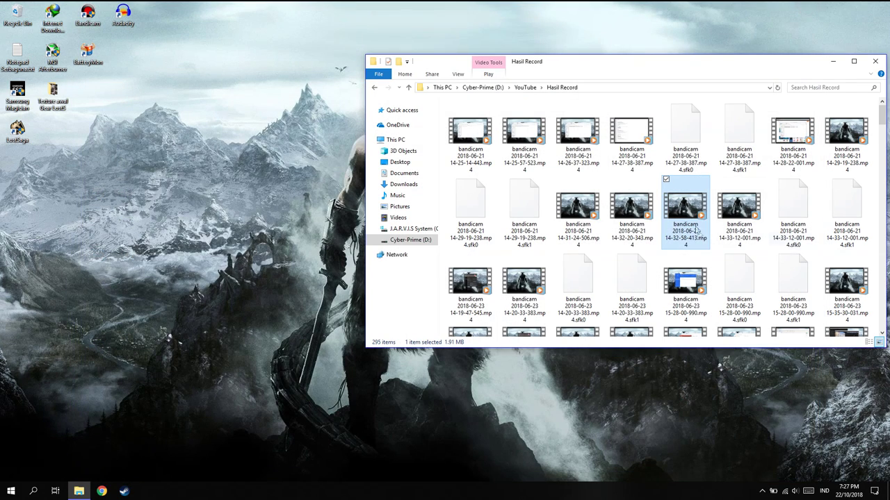
double_click(634, 211)
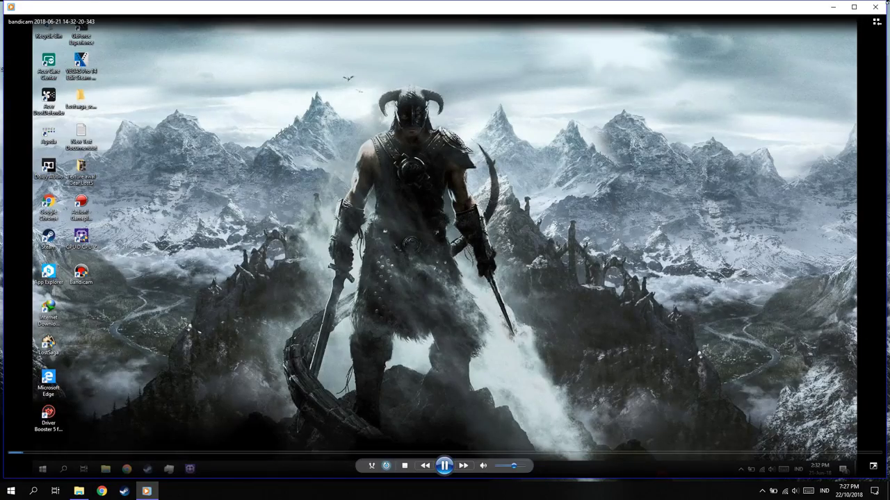
click(875, 6)
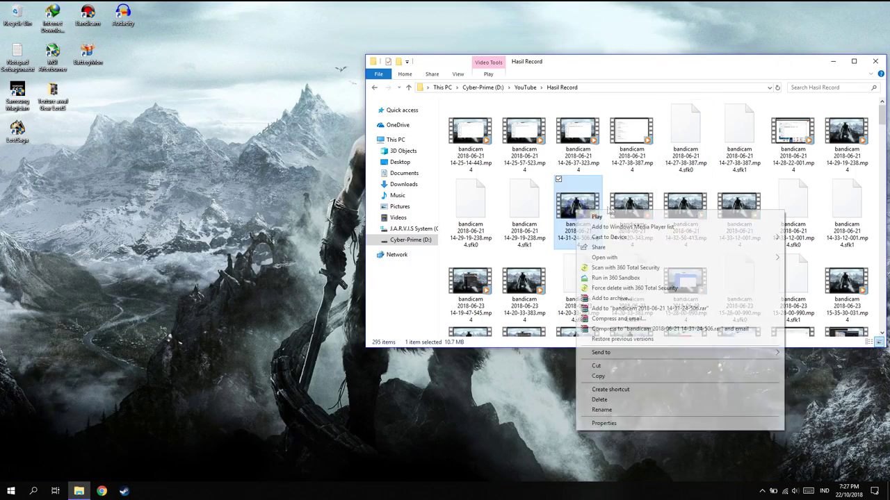
right_click(636, 197)
mouse_move(688, 242)
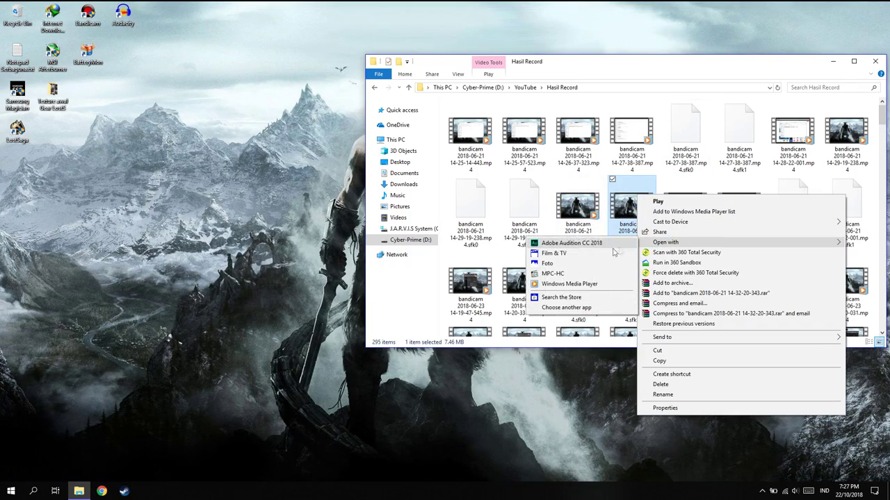
click(564, 275)
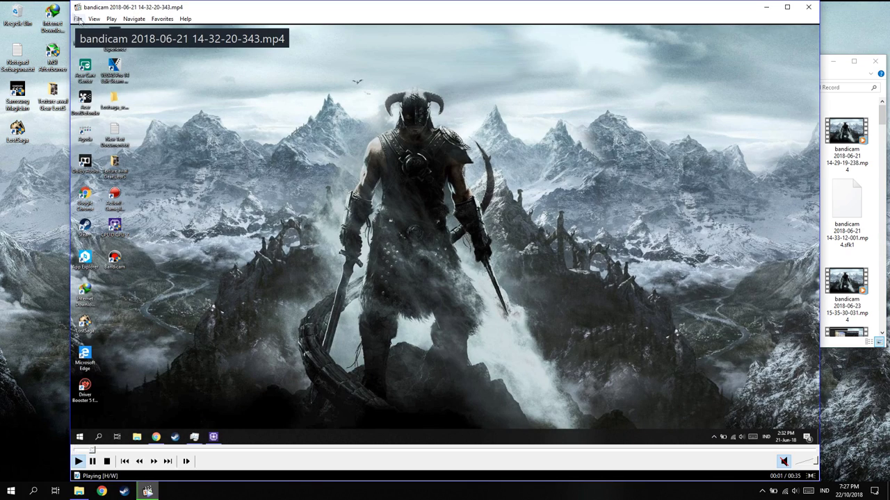
Load sub.srt from the Downloads folder as subtitles for the playing video.
click(78, 19)
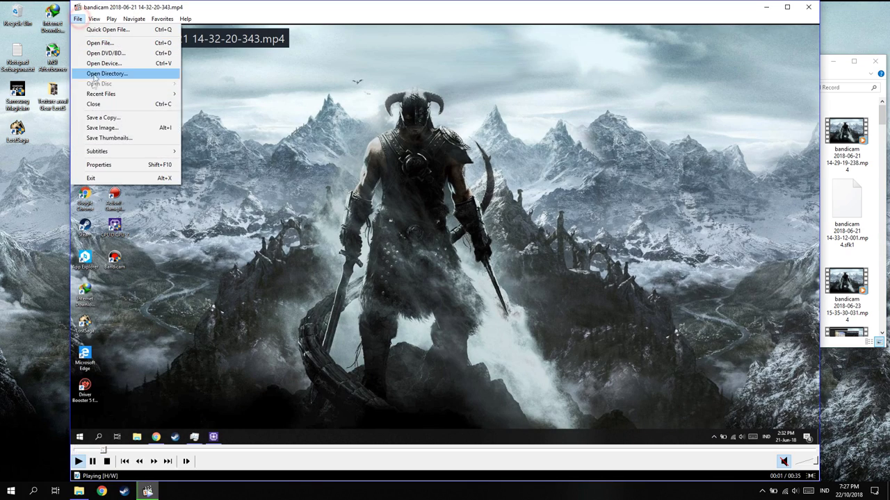
mouse_move(97, 150)
click(208, 151)
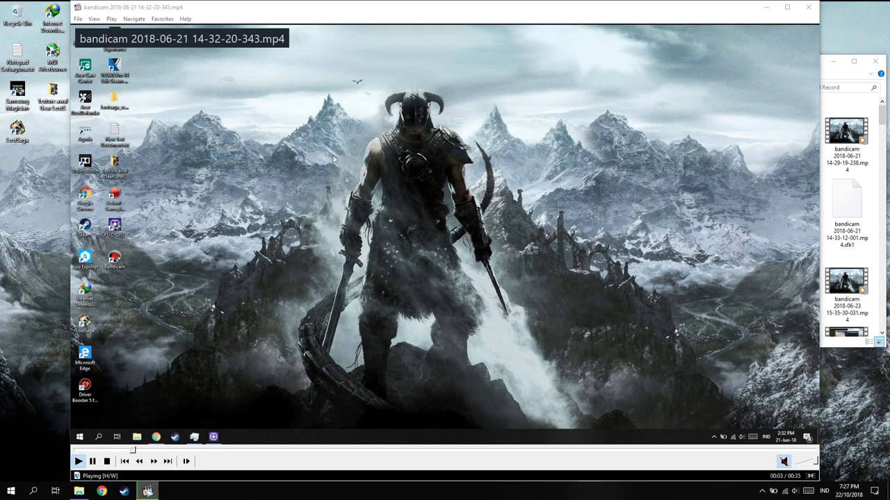
click(332, 256)
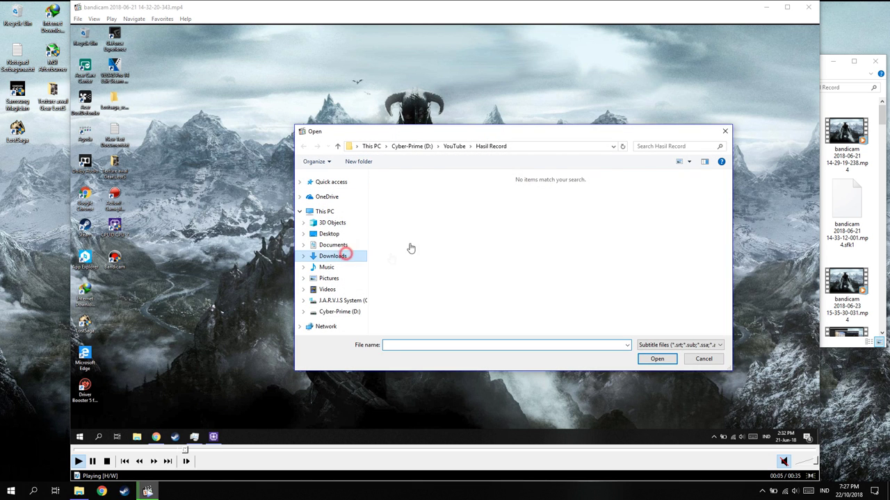
click(404, 246)
click(657, 359)
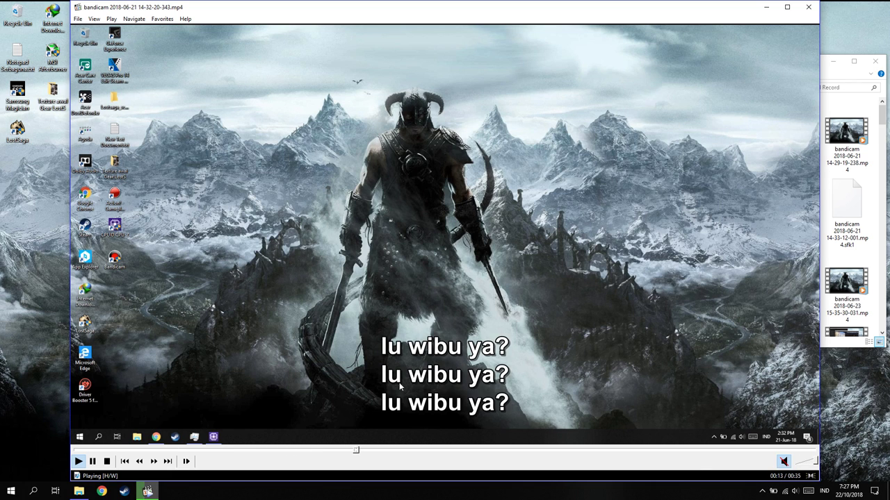
Watch the subtitled video in the maximized player, pausing it before closing the player.
click(786, 7)
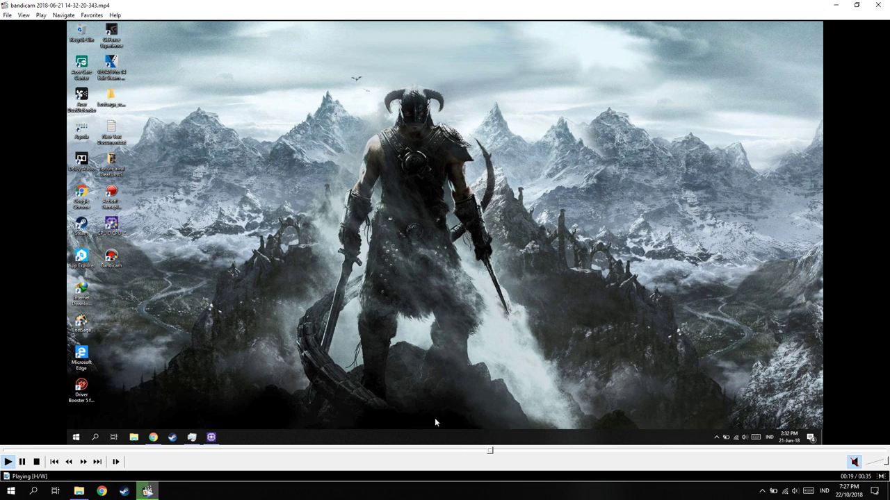
click(21, 462)
click(9, 16)
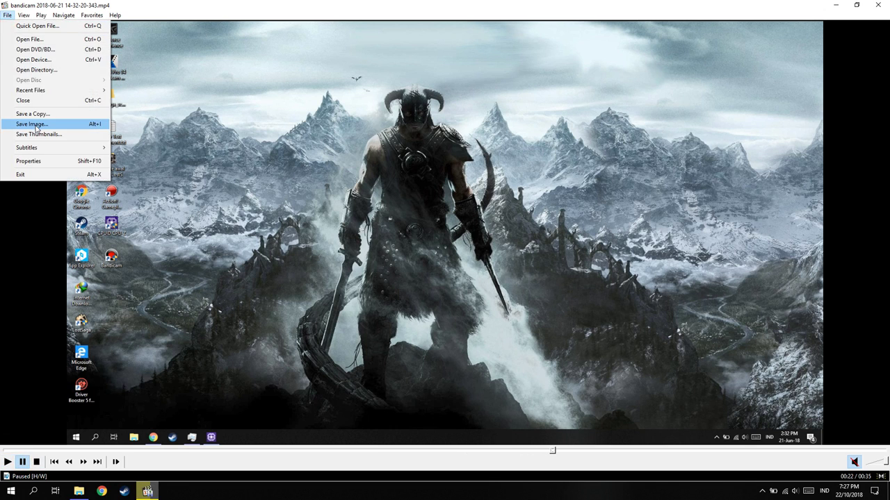
mouse_move(46, 148)
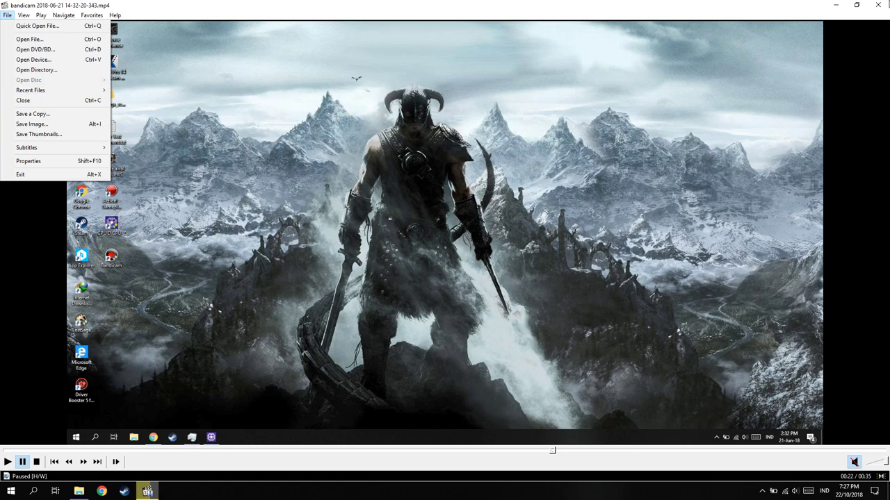
click(877, 6)
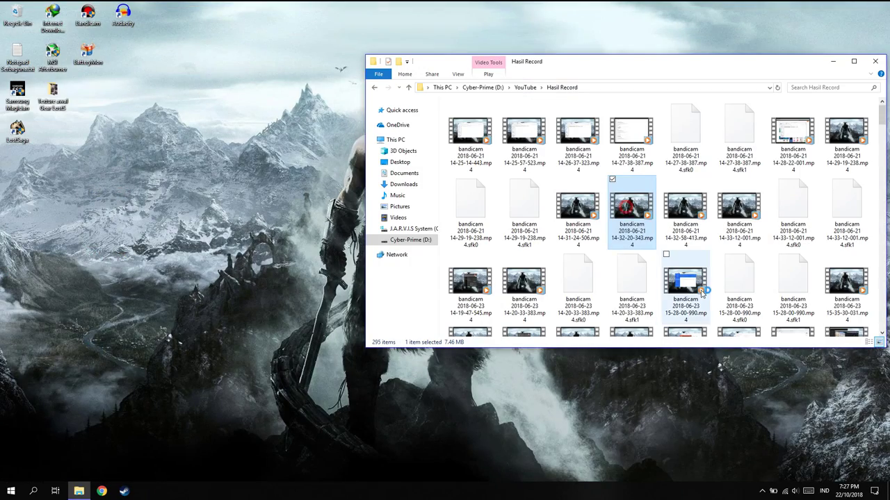
key(Return)
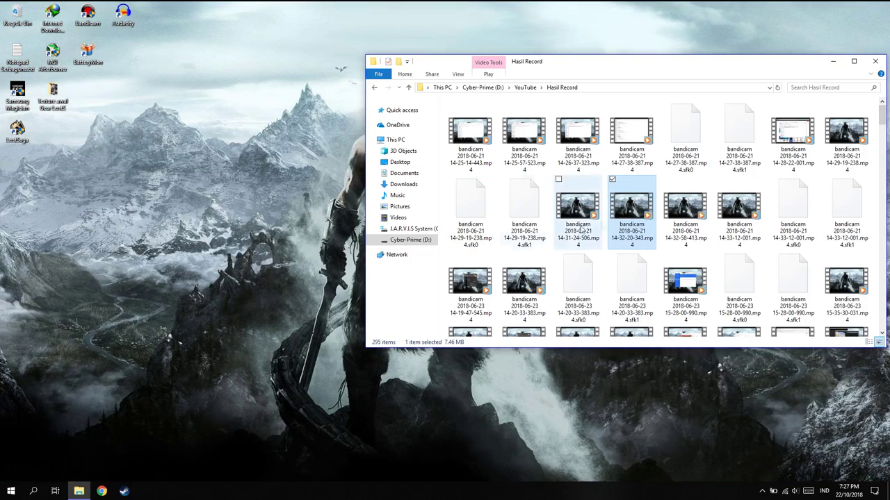
right_click(627, 220)
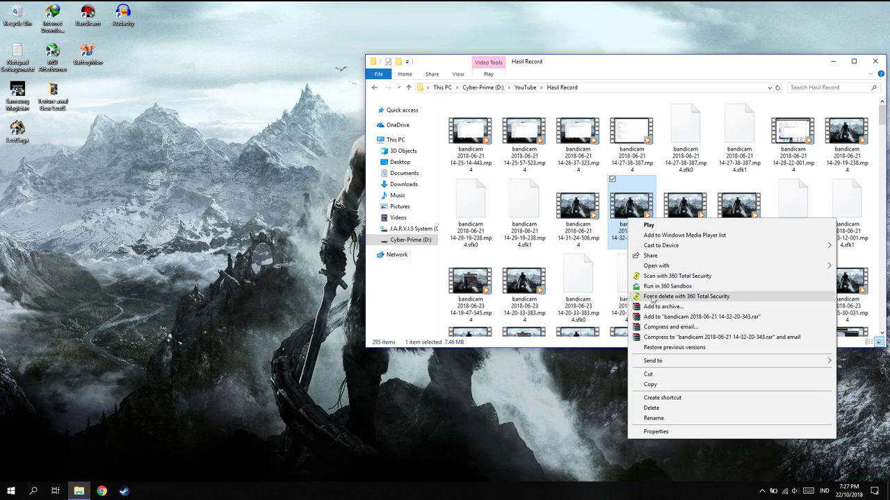
mouse_move(651, 264)
click(582, 301)
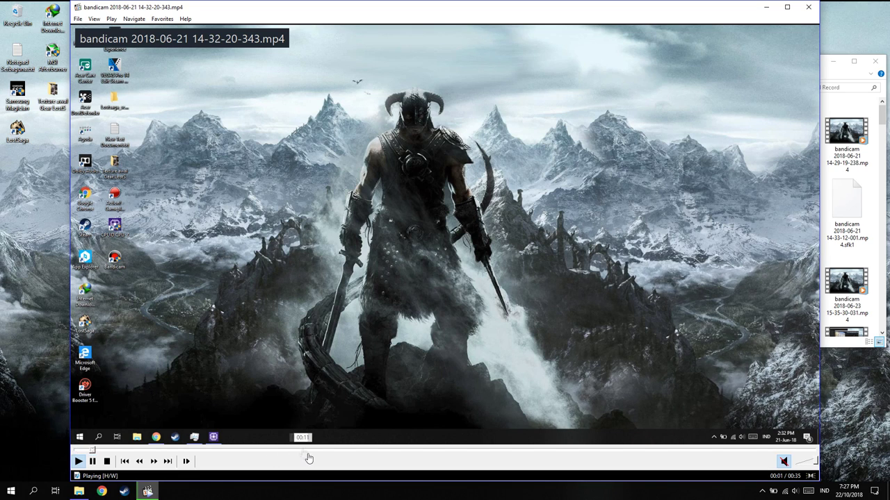
click(282, 452)
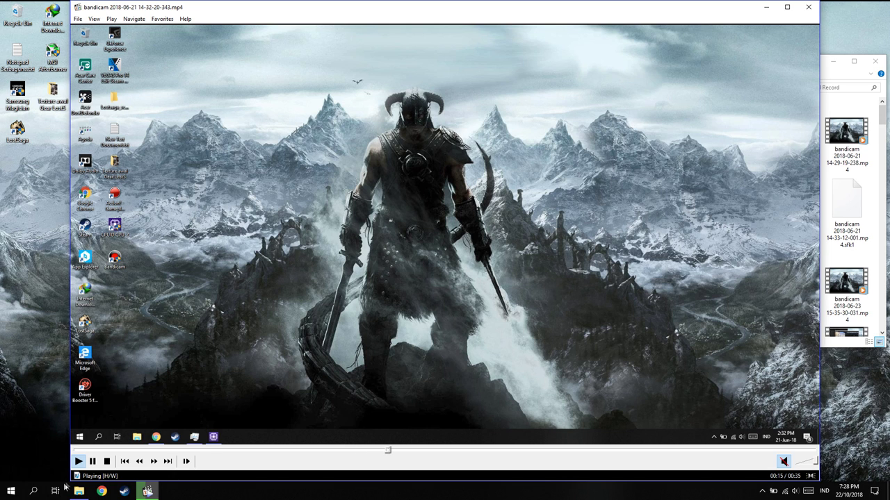
click(92, 463)
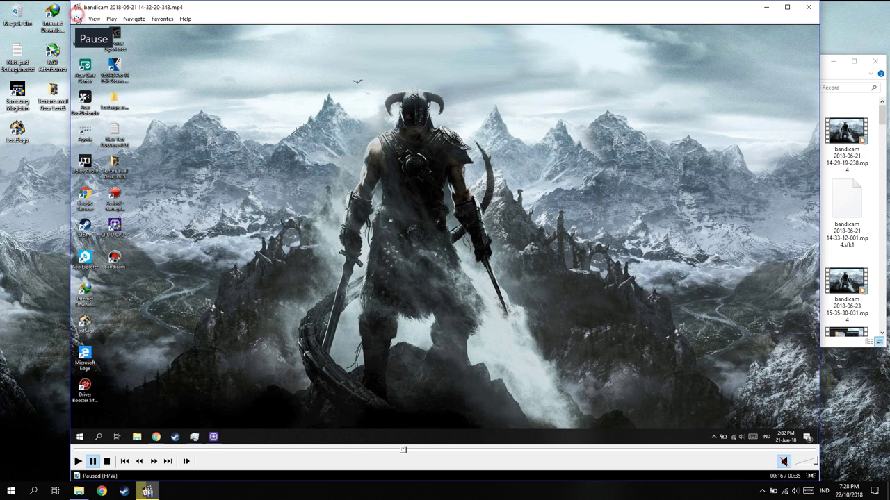
Show the Load Subtitles option for the paused video, and close the player and the Hasil Record folder.
click(78, 19)
mouse_move(115, 151)
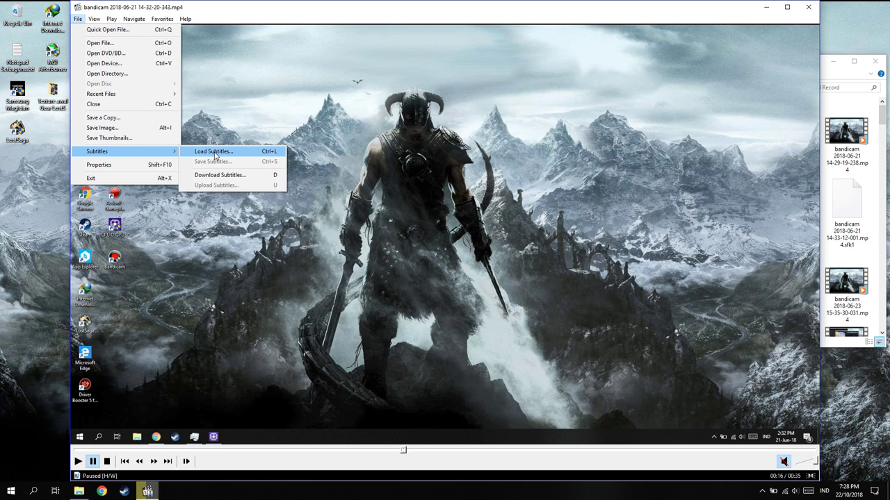
click(810, 8)
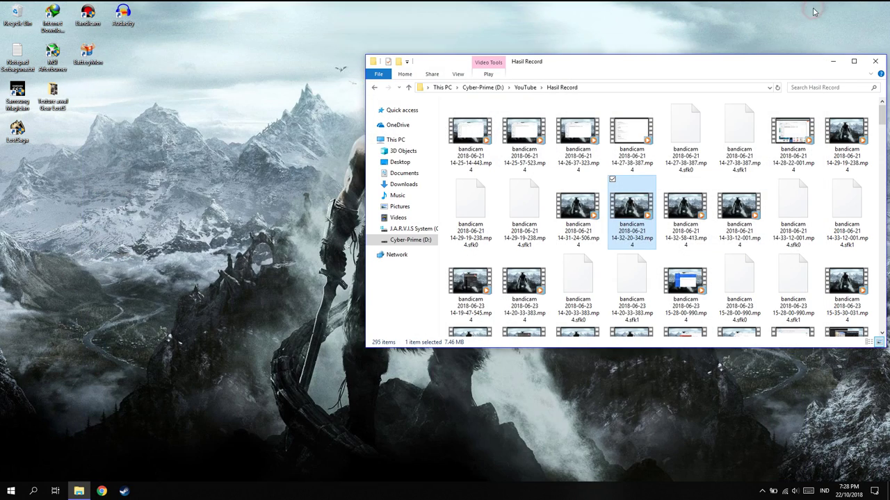
click(869, 62)
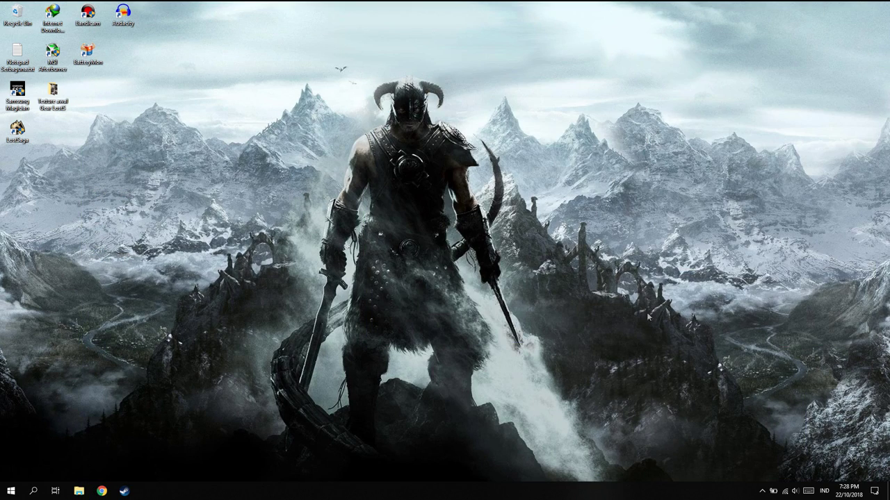